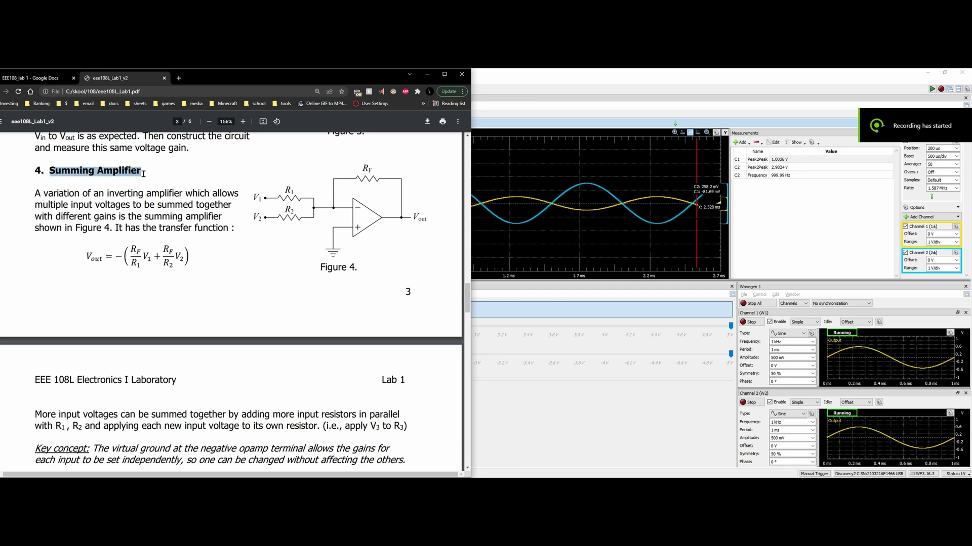
Step: Reread the lab manual's Summing Amplifier heading and the first line of its paragraph
click(143, 173)
scroll(171, 284, up, 6)
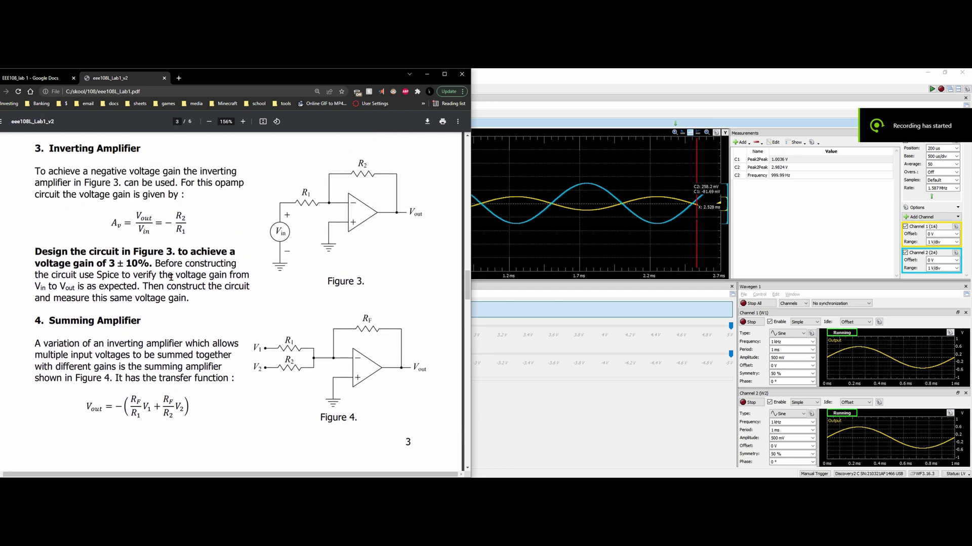
scroll(167, 298, up, 3)
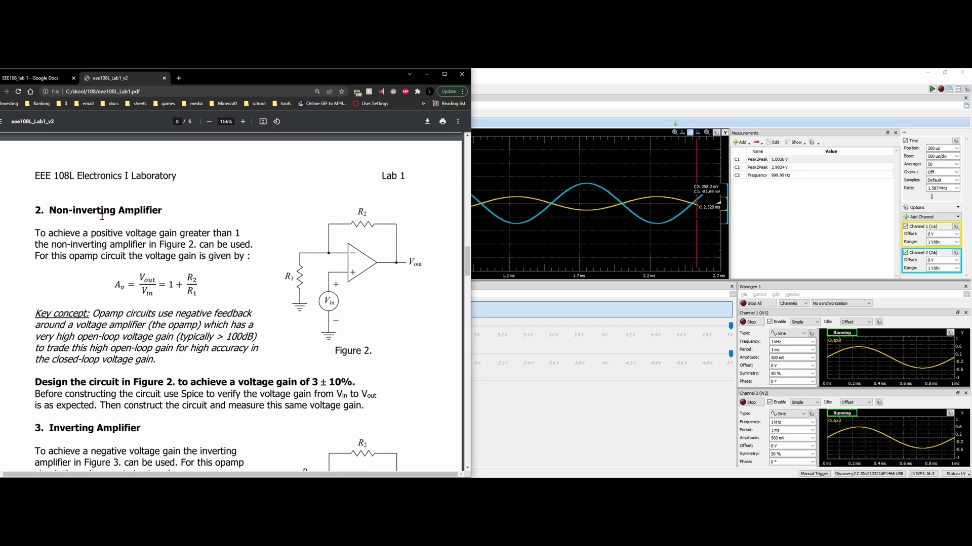
scroll(193, 297, up, 3)
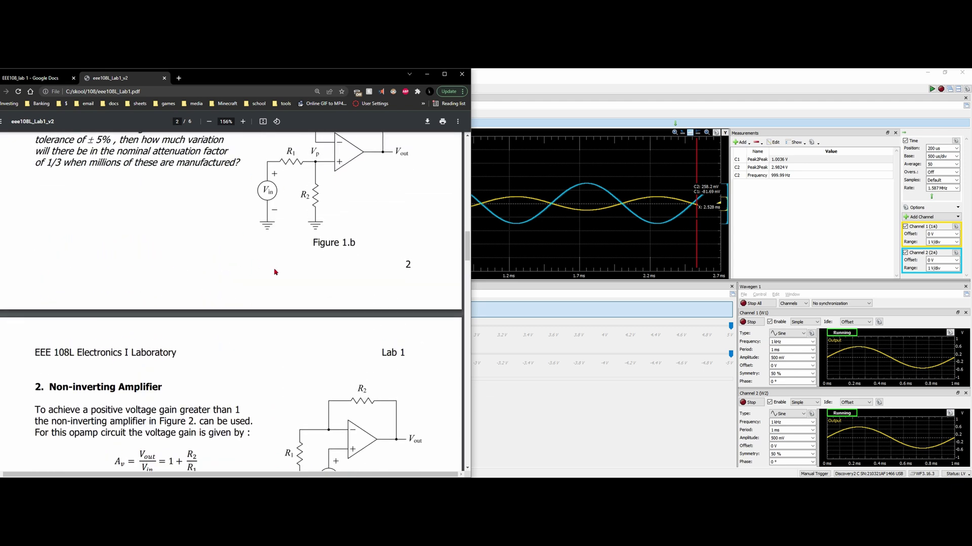
scroll(278, 268, down, 5)
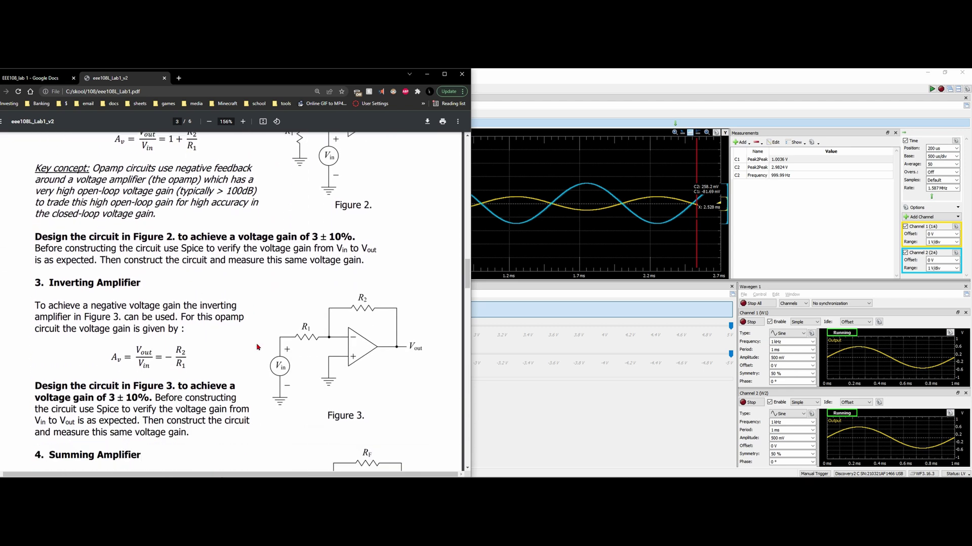
scroll(181, 305, down, 3)
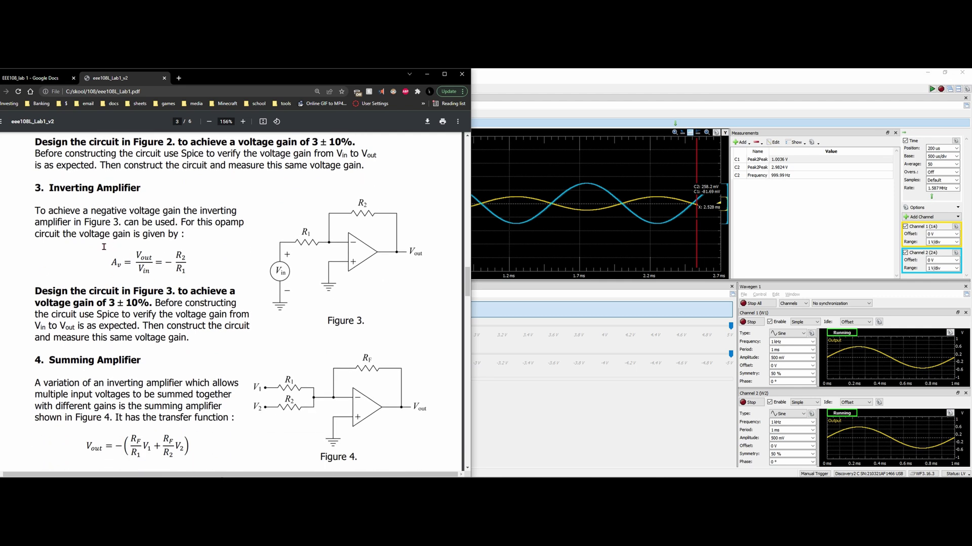
scroll(67, 331, down, 1)
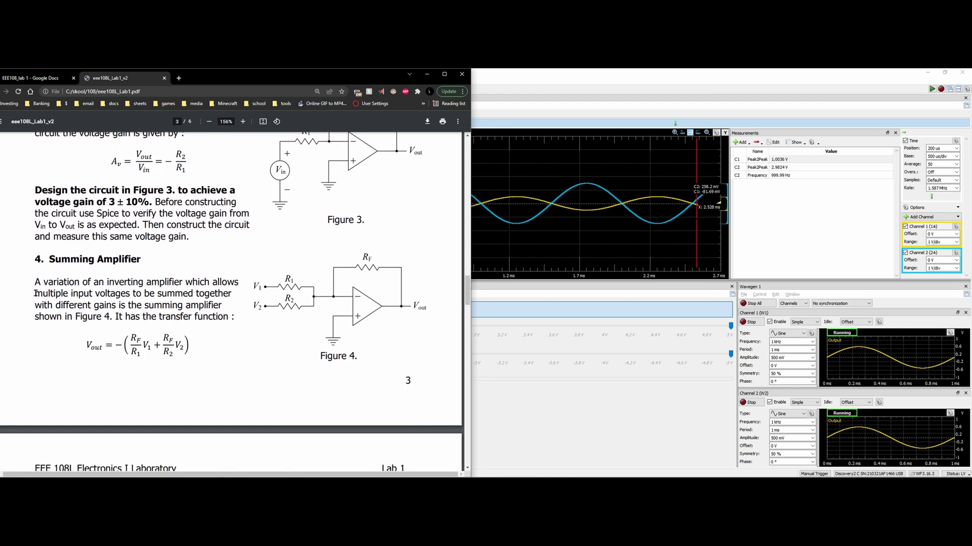
drag(33, 282, 218, 283)
click(283, 265)
Step: Scroll past Figure 4 to the design task requiring gains of 2 (V1) and 3 (V2), ±10%
scroll(146, 346, down, 1)
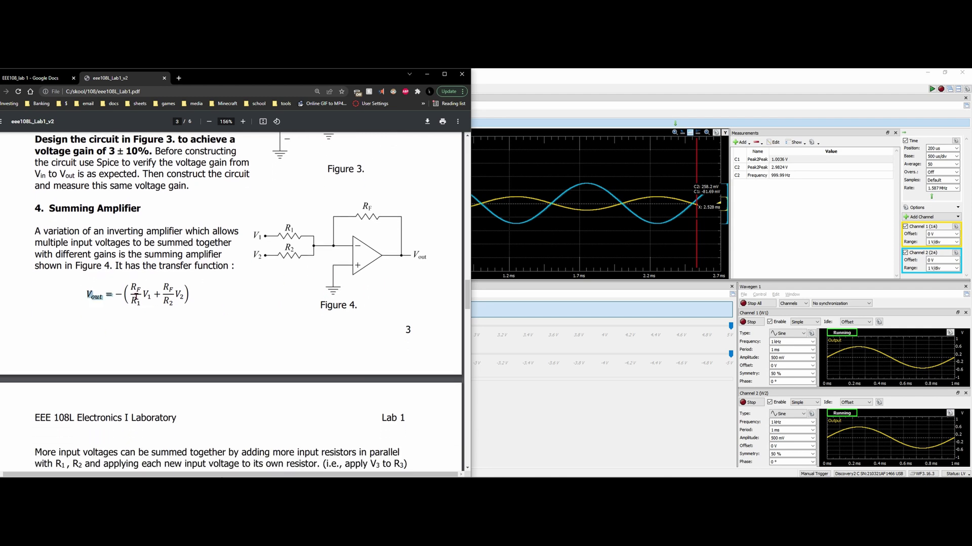
scroll(167, 349, down, 1)
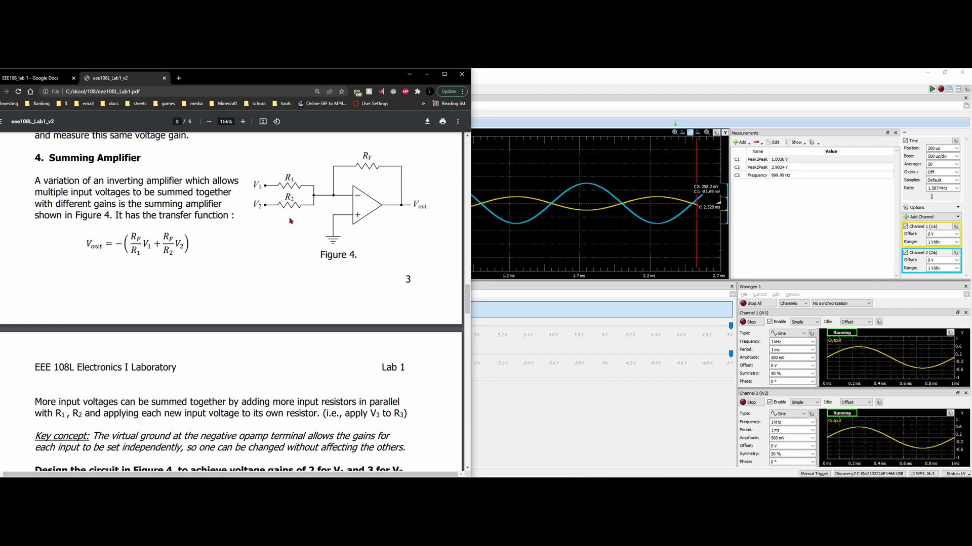
scroll(148, 412, down, 1)
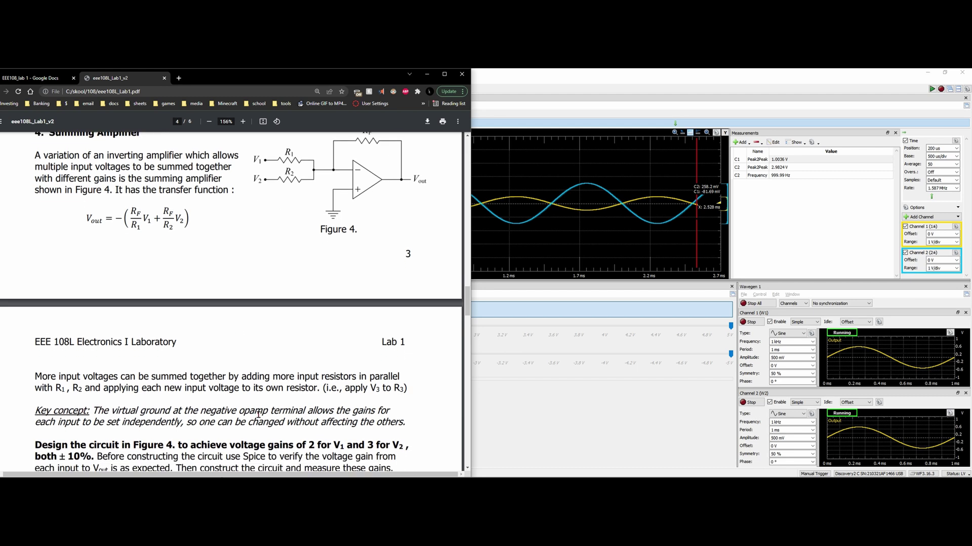
scroll(314, 336, up, 1)
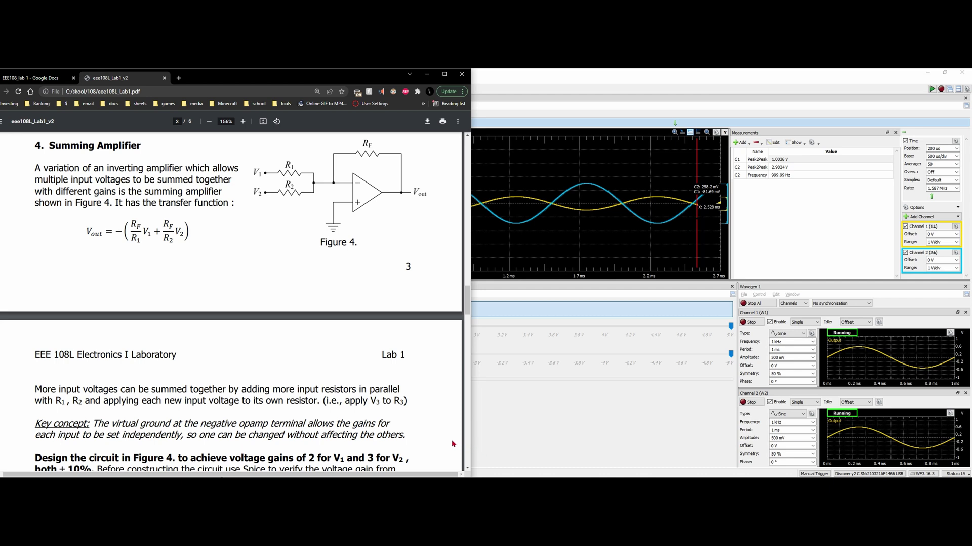
scroll(453, 443, up, 1)
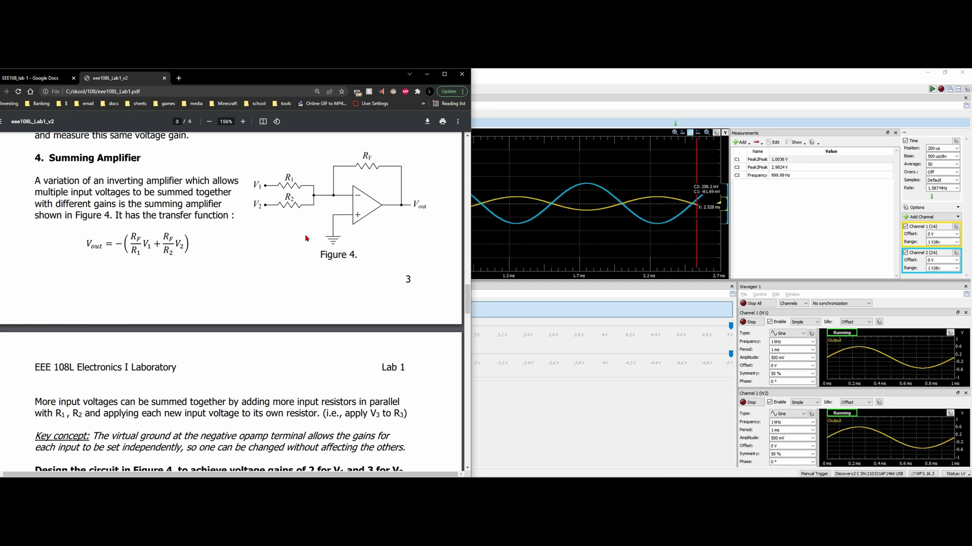
scroll(270, 232, down, 1)
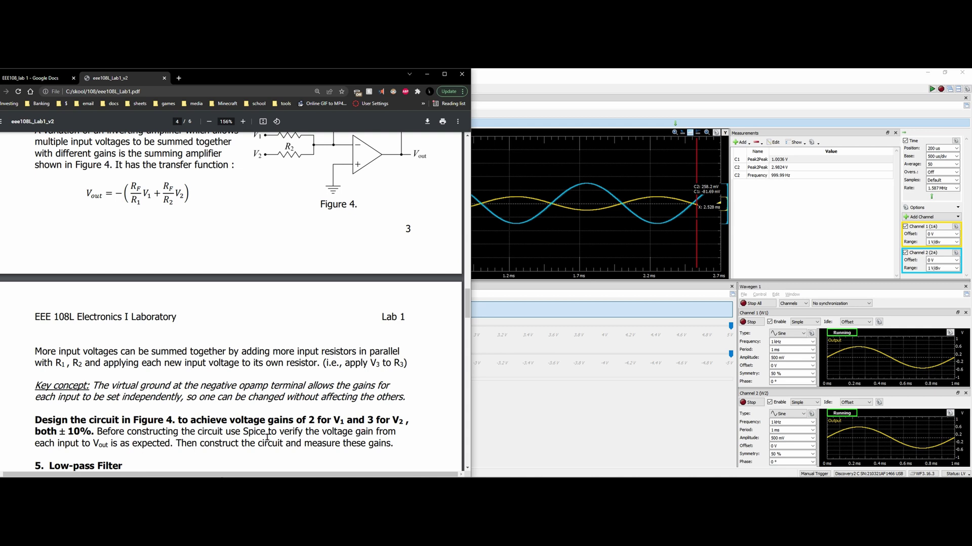
Step: Review the report's summing amplifier results: part h's Rf 19.94 k, R1 9.96 k, R2 6.69 k ohm, photo and scope capture
click(32, 78)
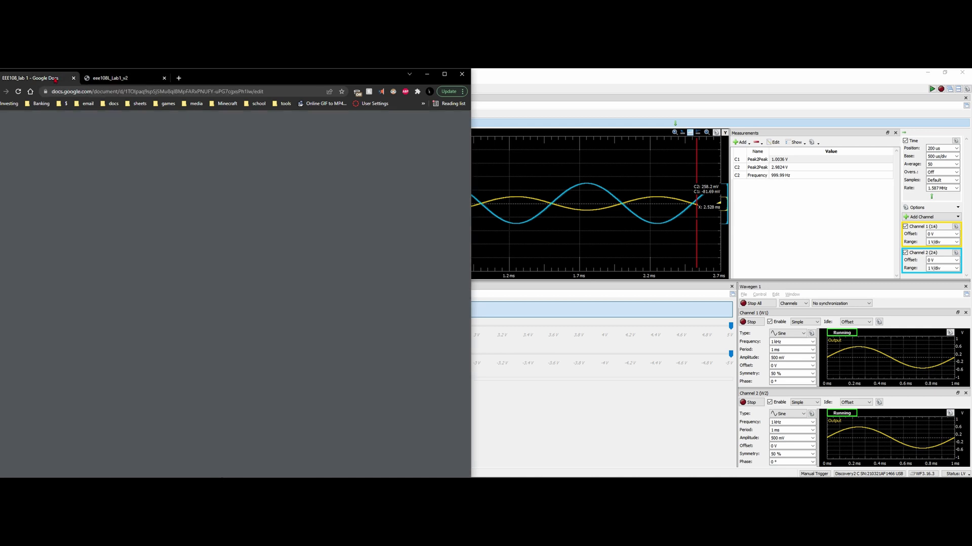
scroll(161, 258, down, 3)
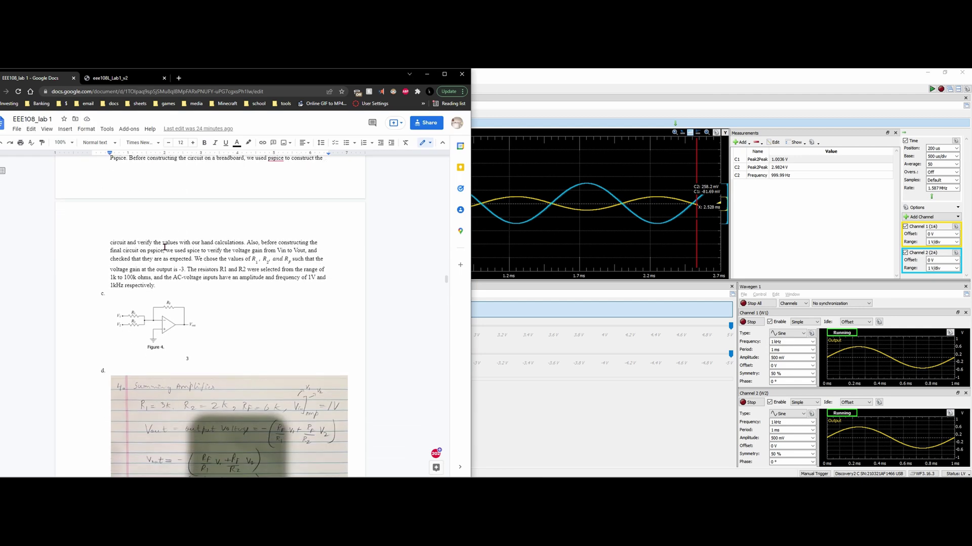
scroll(164, 233, down, 1)
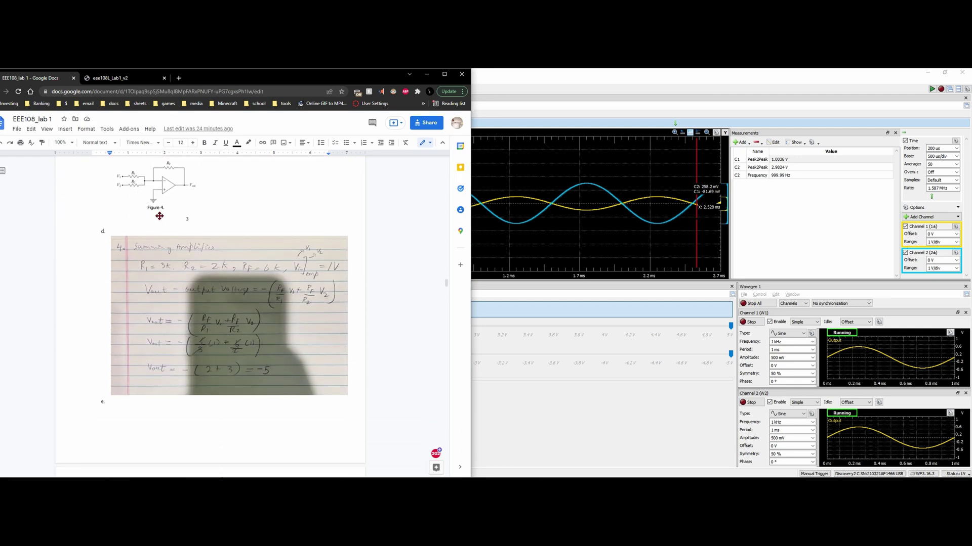
scroll(166, 222, down, 2)
scroll(167, 223, down, 1)
scroll(164, 223, up, 1)
scroll(164, 222, down, 3)
scroll(177, 227, down, 12)
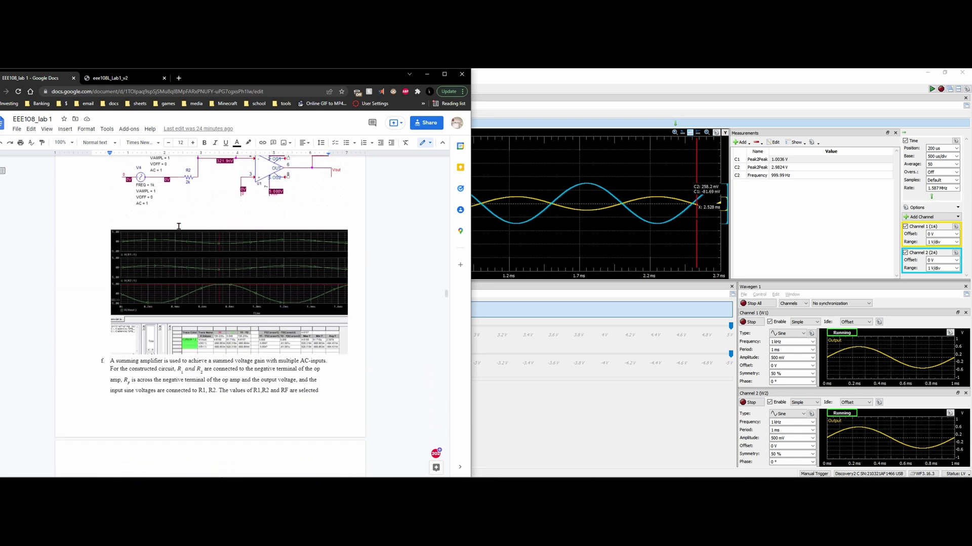
scroll(178, 225, down, 1)
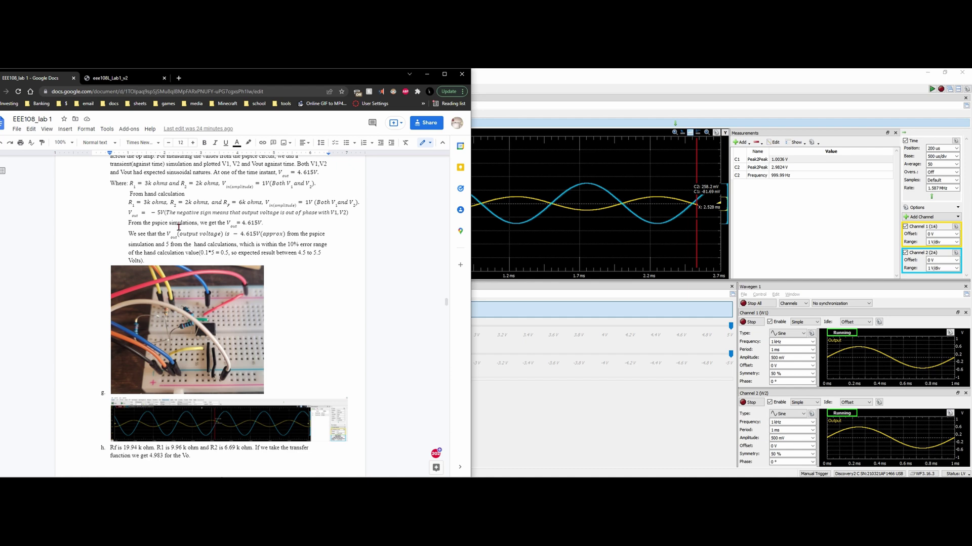
scroll(179, 228, down, 1)
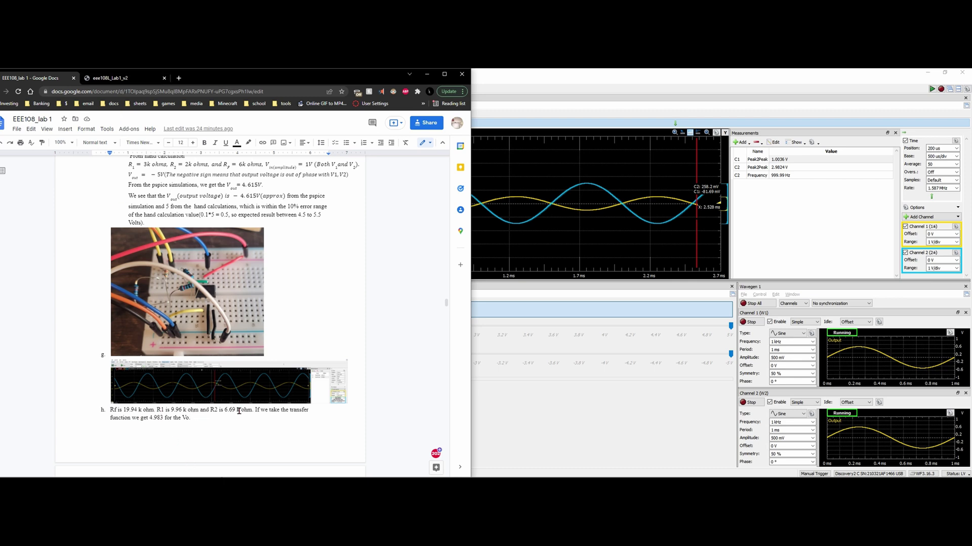
Step: Compare the report with the lab manual, highlighting the V1 gain requirement in the design sentence
click(109, 78)
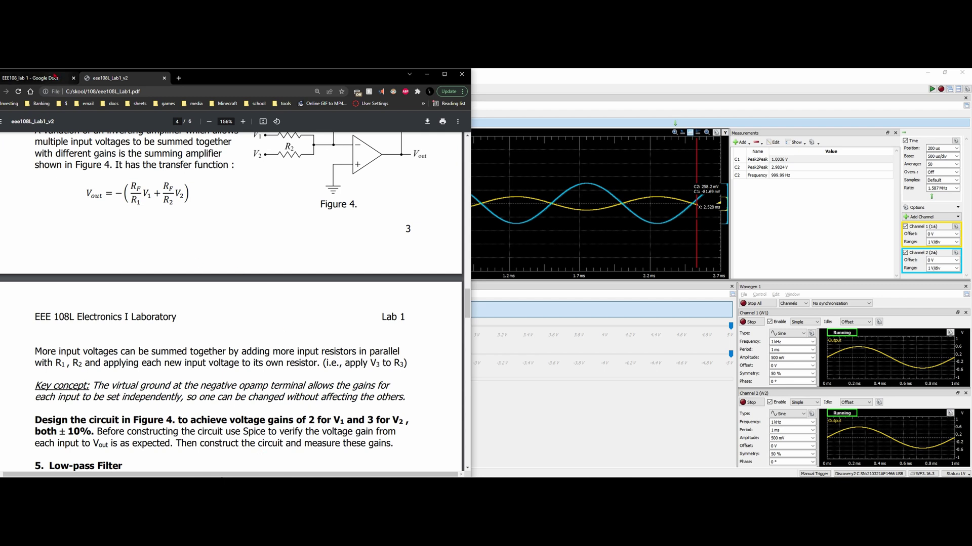
click(58, 78)
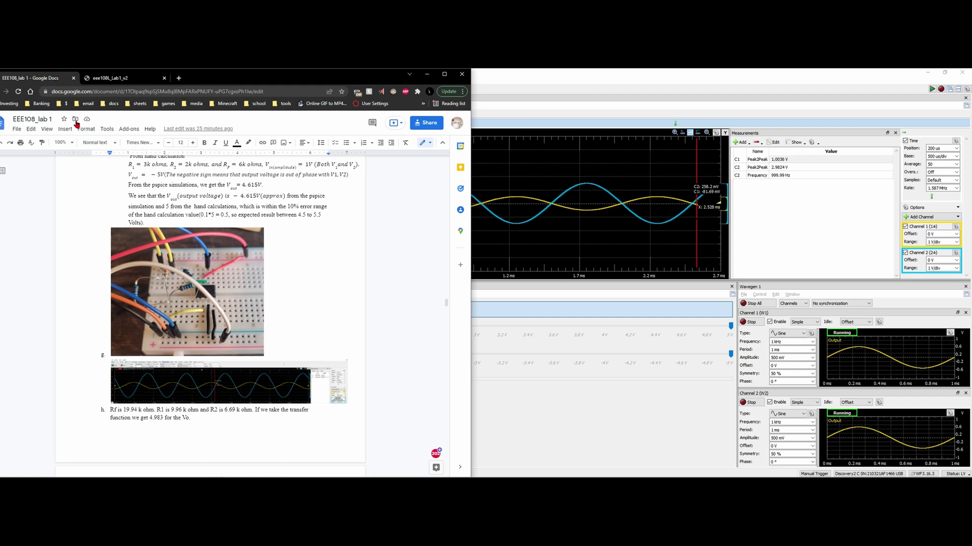
click(109, 79)
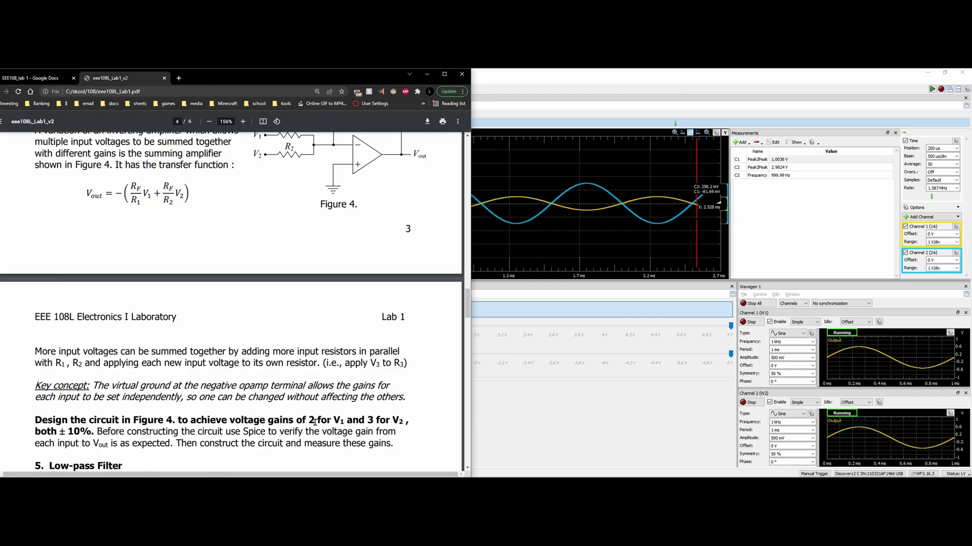
drag(316, 421, 344, 422)
click(339, 421)
Step: Highlight the summing amplifier transfer-function formula in the lab manual
drag(123, 187, 202, 199)
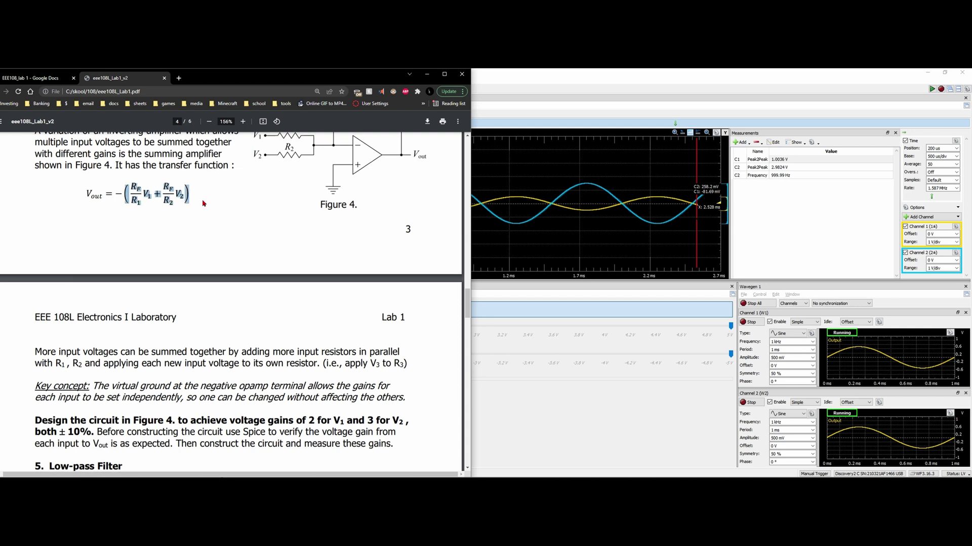
scroll(202, 205, up, 1)
drag(89, 216, 213, 217)
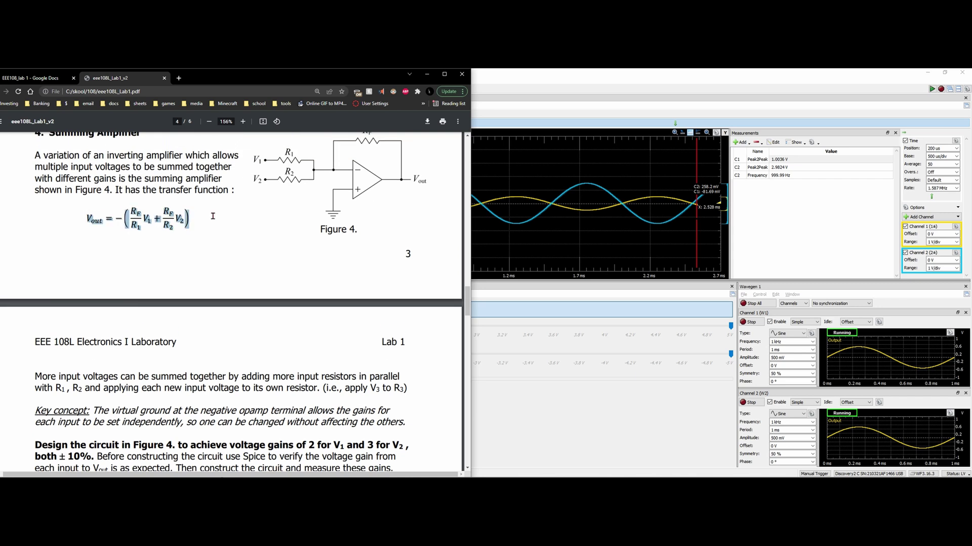
Step: Check item h's 4.983 transfer-function result in the report, then return to the manual's Summing Amplifier section
click(38, 78)
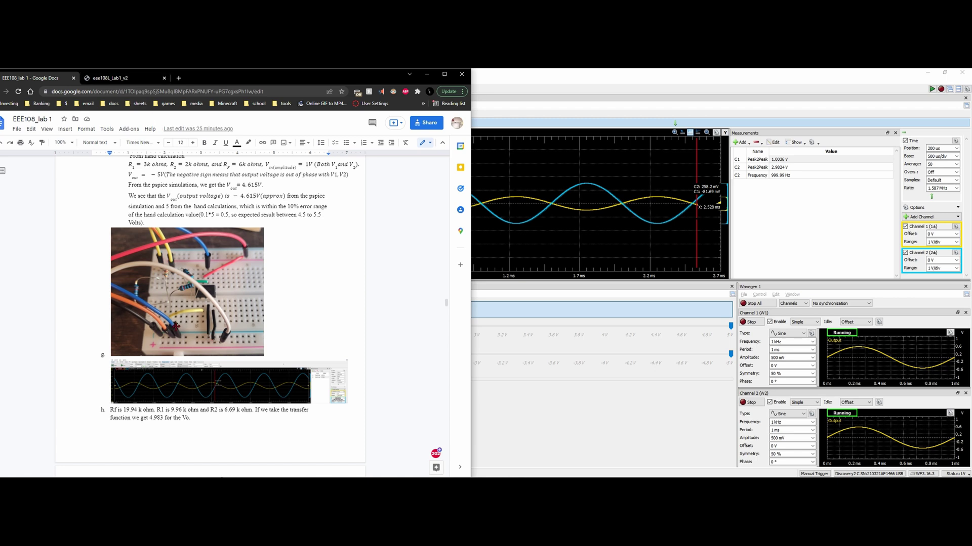
scroll(176, 326, down, 3)
scroll(192, 329, up, 1)
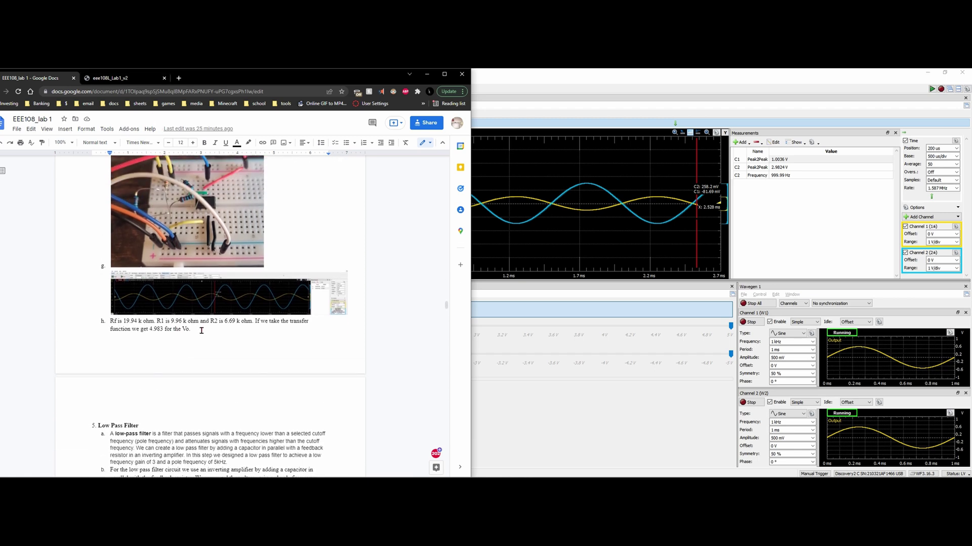
drag(201, 330, 112, 323)
click(176, 327)
click(123, 77)
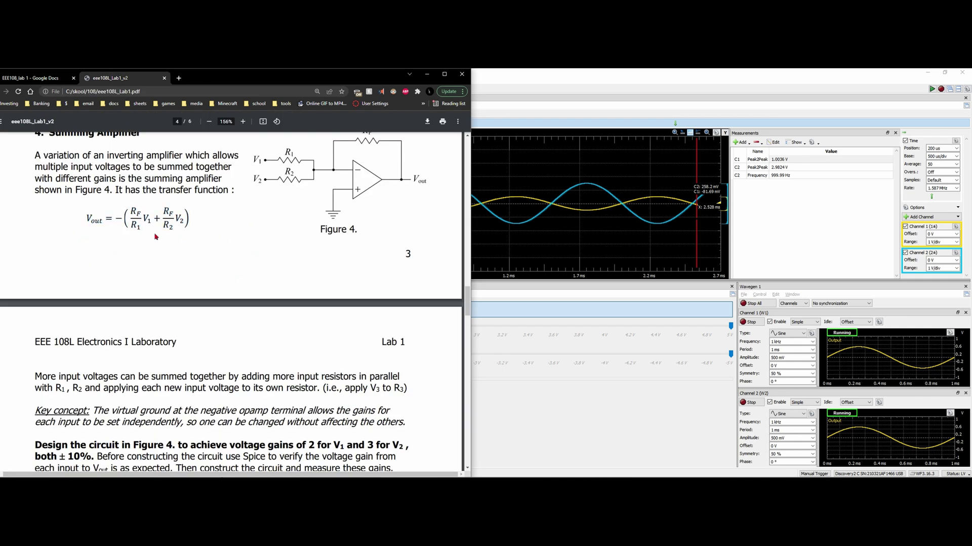
scroll(152, 236, up, 1)
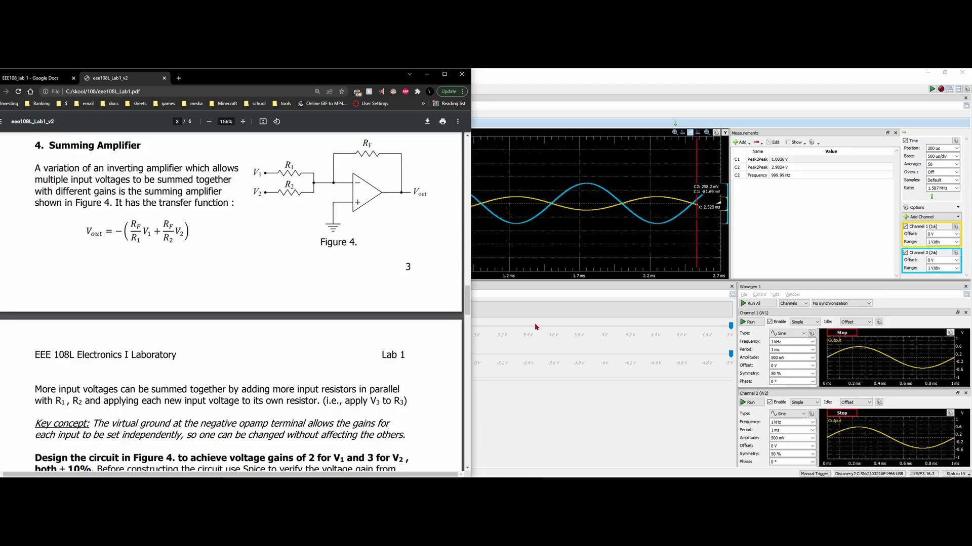
Step: Run both Wavegen channels, the Scope and the ±5 V supplies, giving about 4.83 V p-p output
click(494, 86)
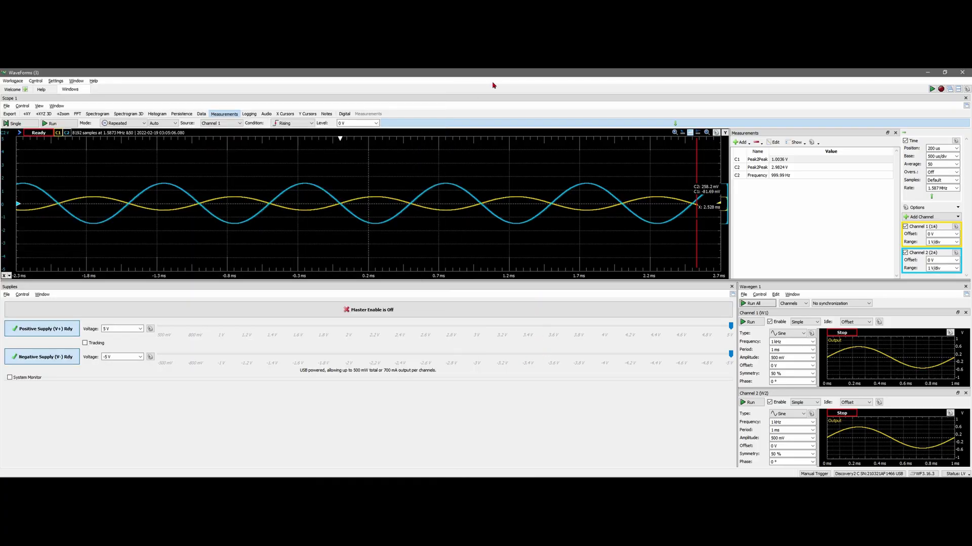
click(753, 303)
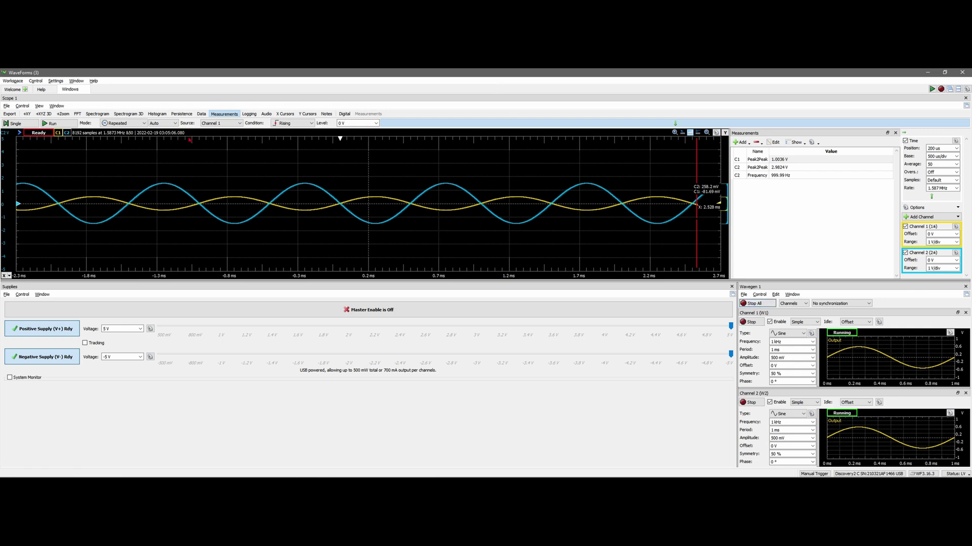
click(65, 124)
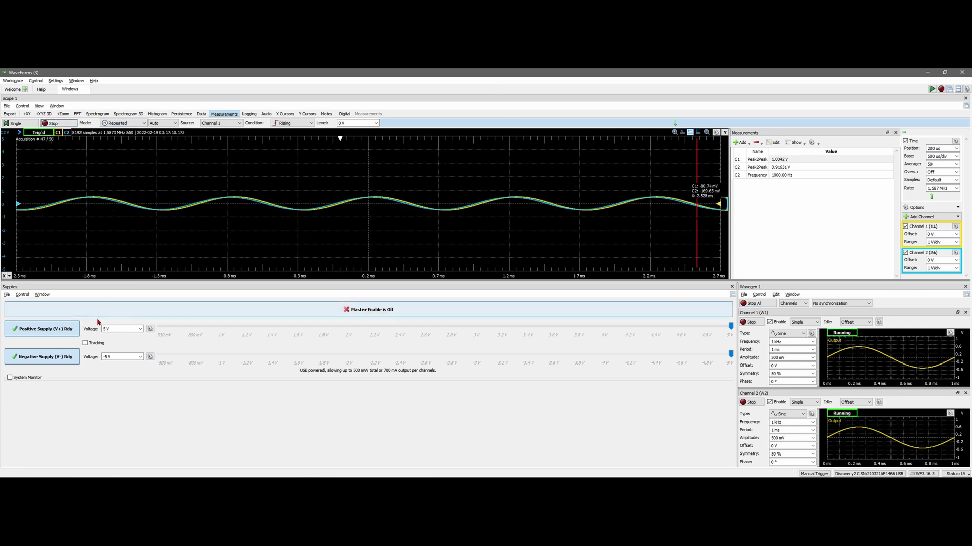
click(145, 317)
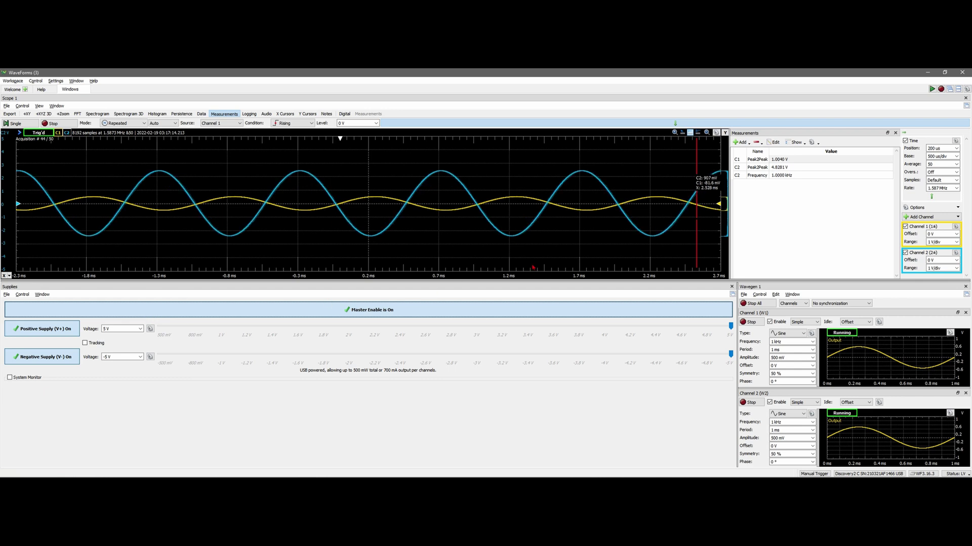
key(alt+Tab)
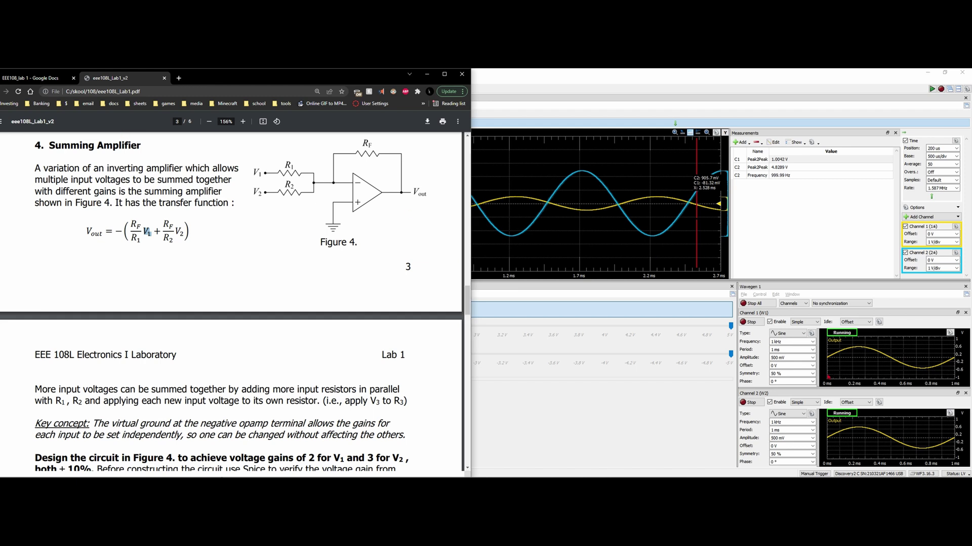
click(775, 364)
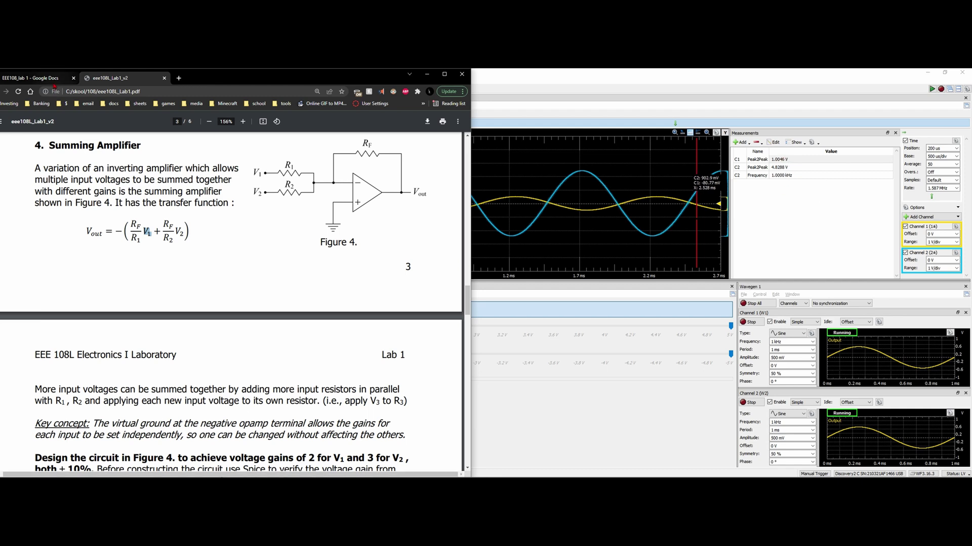
Step: Move the lab manual past the Summing Amplifier design task to Section 5, Low-pass Filter
click(30, 78)
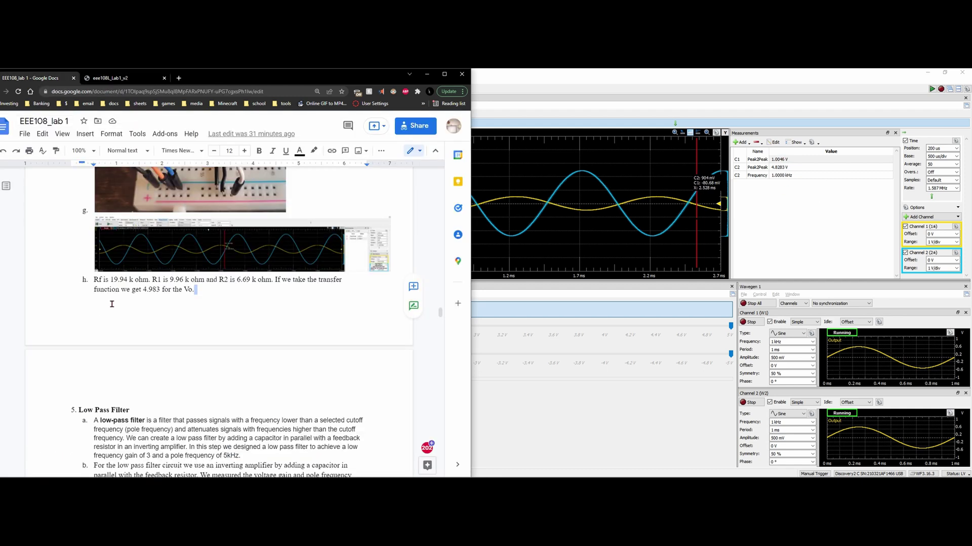
click(107, 83)
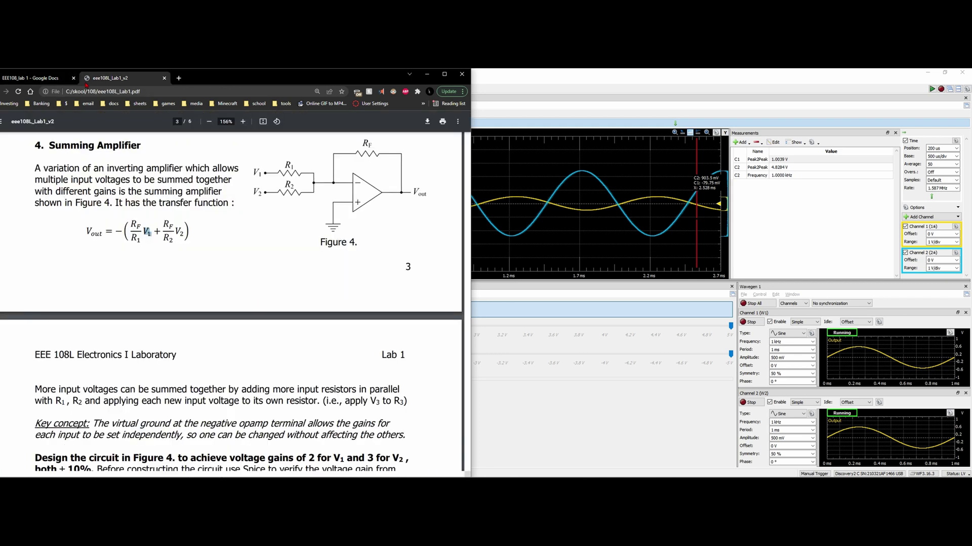
click(149, 222)
scroll(292, 264, up, 1)
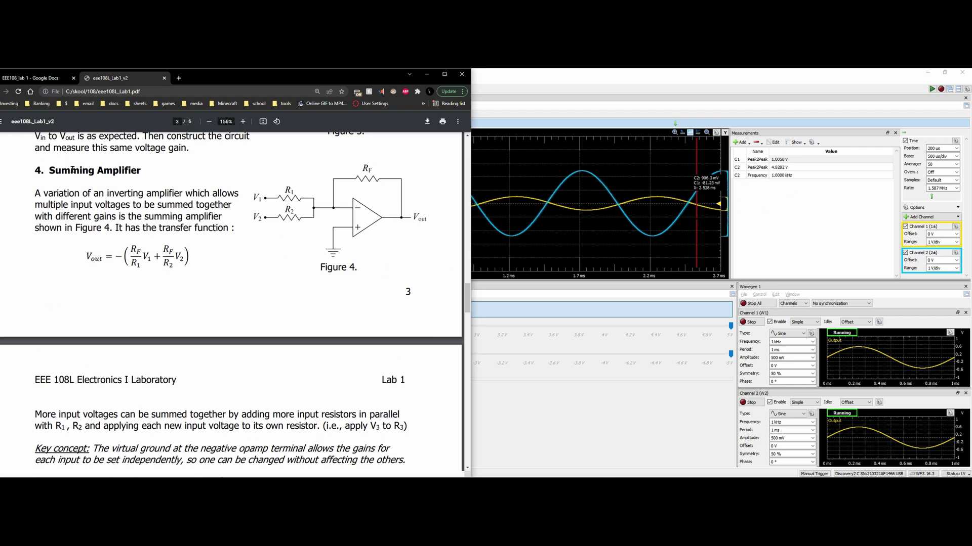
scroll(219, 318, down, 6)
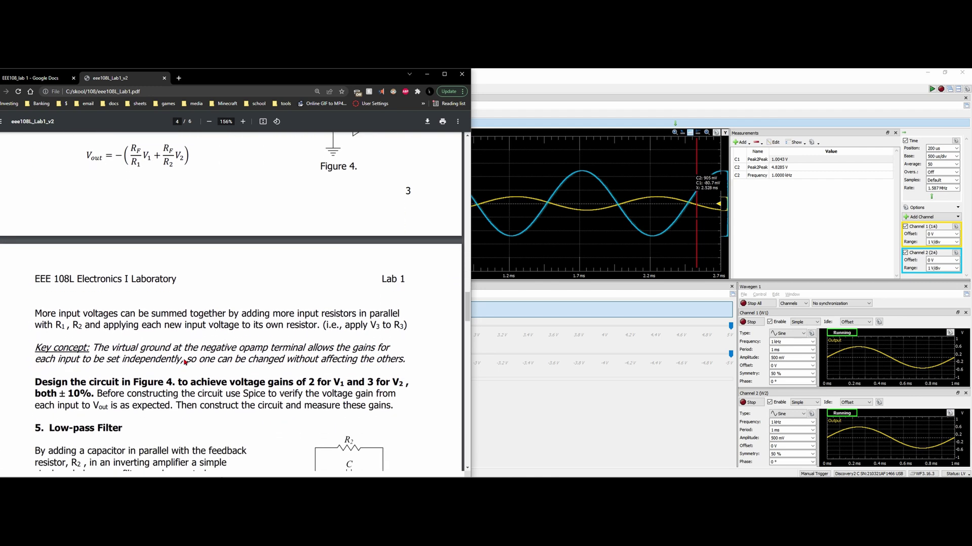
scroll(126, 344, down, 1)
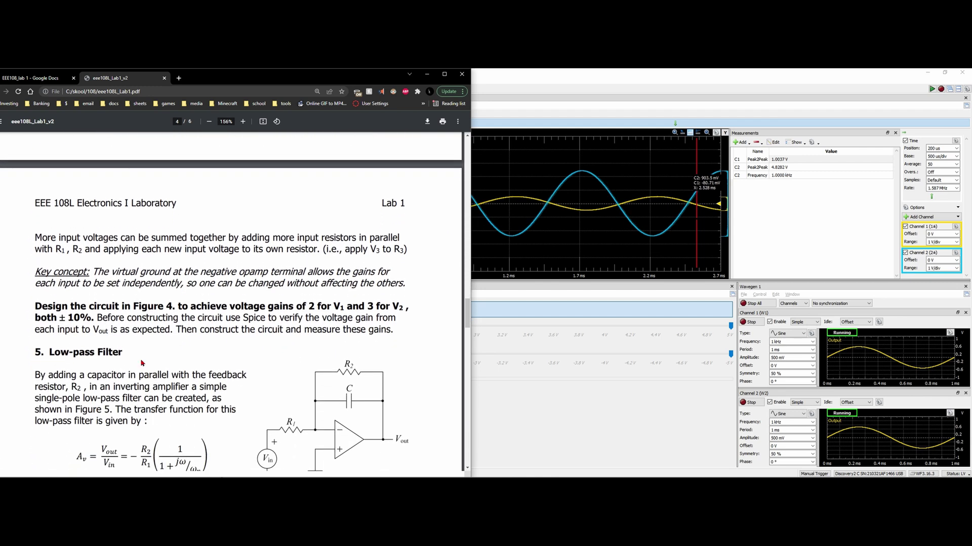